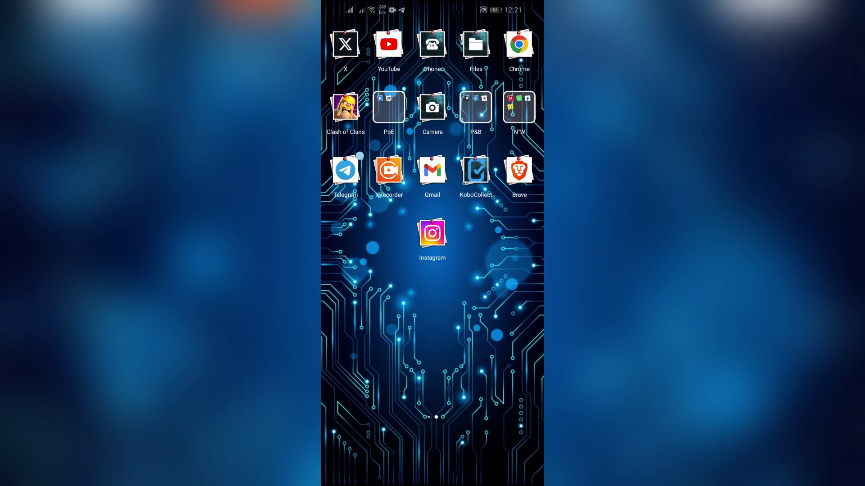
{"action": "left_click", "coordinate": [431, 233]}
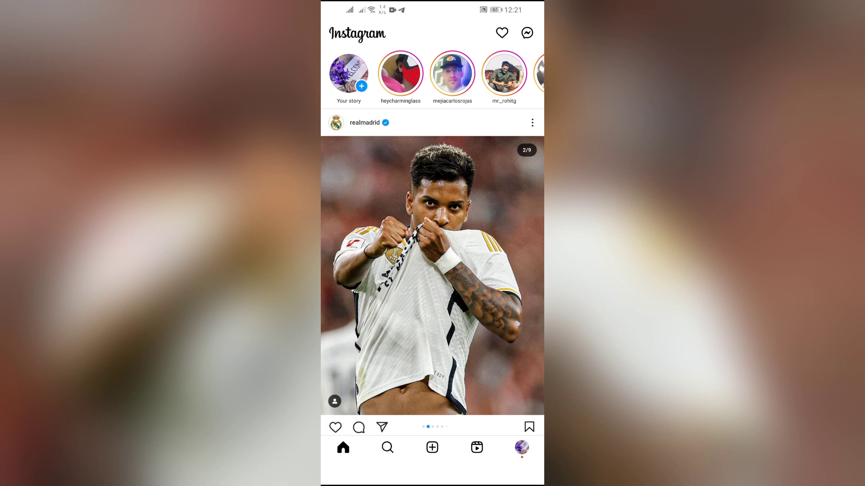
{"action": "scroll", "coordinate": [432, 75], "scroll_direction": "right", "scroll_amount": 3}
{"action": "scroll", "coordinate": [432, 75], "scroll_direction": "left", "scroll_amount": 5}
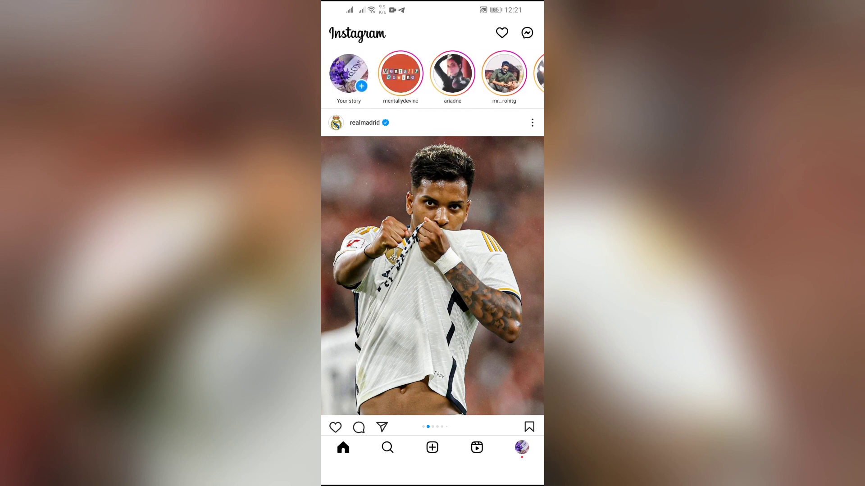
{"action": "left_click", "coordinate": [399, 73]}
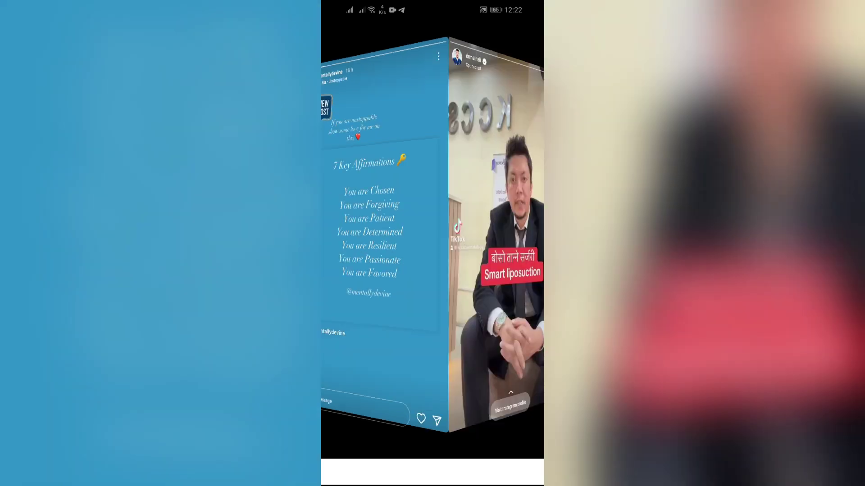
Leave Instagram and open the installed apps list in Settings.
{"action": "key", "text": "Escape"}
{"action": "key", "text": "super"}
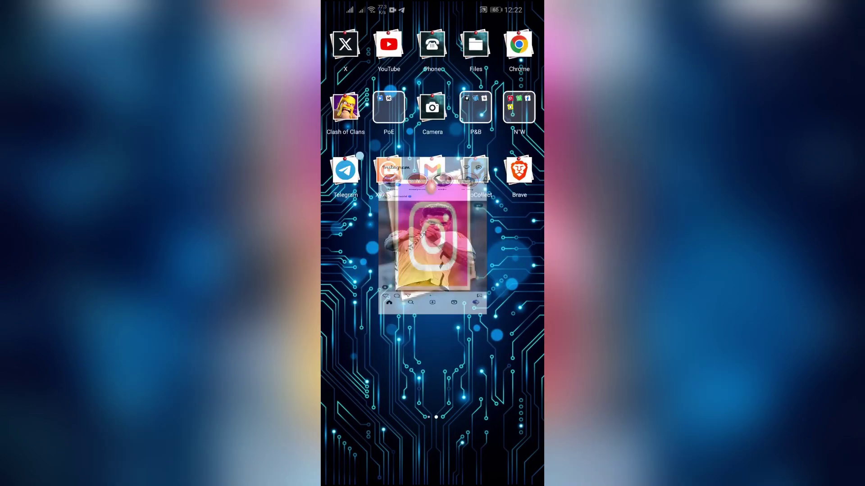
{"action": "left_click_drag", "start_coordinate": [487, 305], "coordinate": [365, 304]}
{"action": "left_click", "coordinate": [519, 45]}
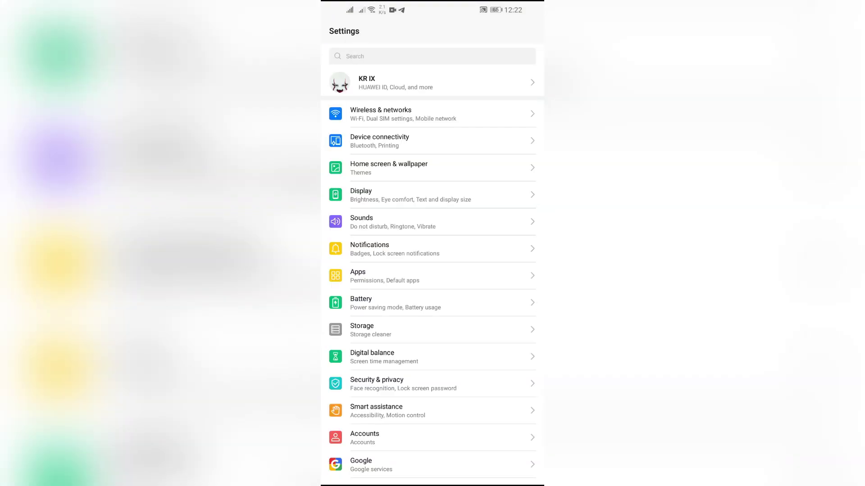
{"action": "left_click", "coordinate": [358, 276]}
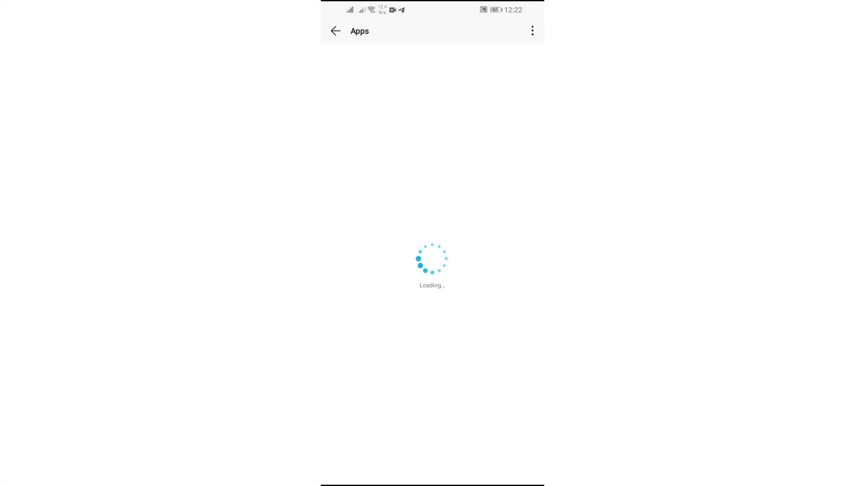
{"action": "scroll", "coordinate": [433, 285], "scroll_direction": "down", "scroll_amount": 10}
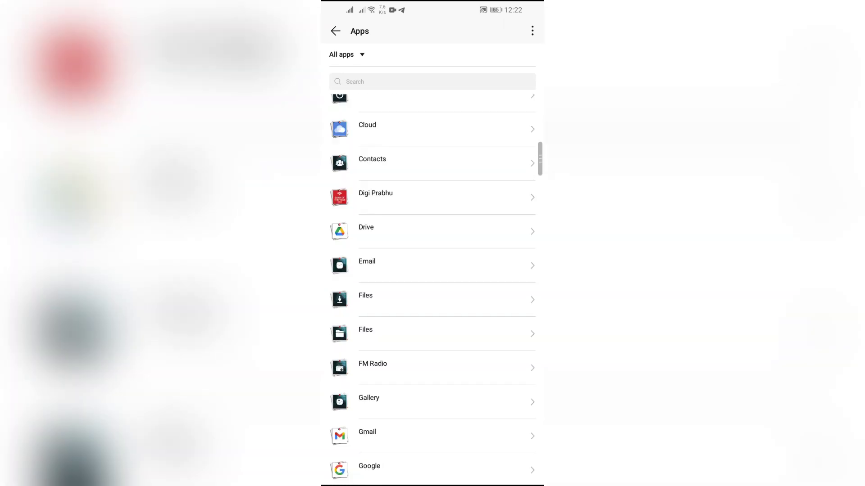
{"action": "scroll", "coordinate": [433, 283], "scroll_direction": "down", "scroll_amount": 5}
Clear Instagram's cache to 0 B from its Storage page, cutting usage to 537 MB.
{"action": "left_click", "coordinate": [374, 182]}
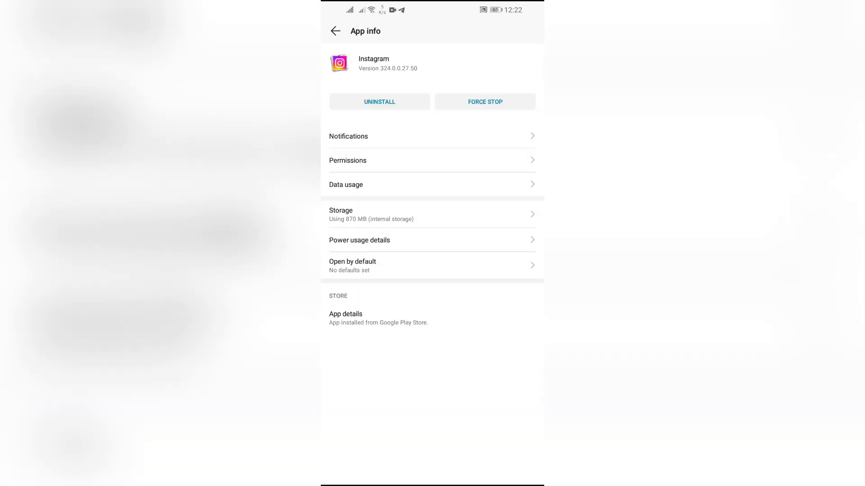
{"action": "left_click", "coordinate": [365, 215]}
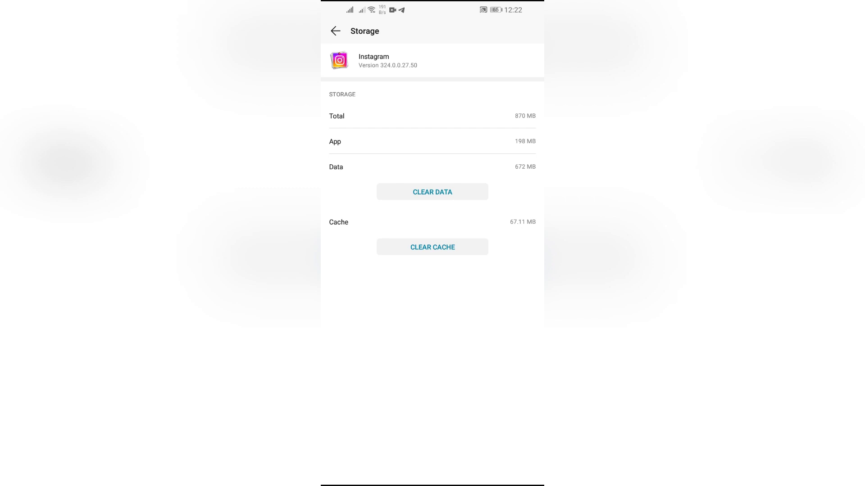
{"action": "left_click", "coordinate": [432, 247]}
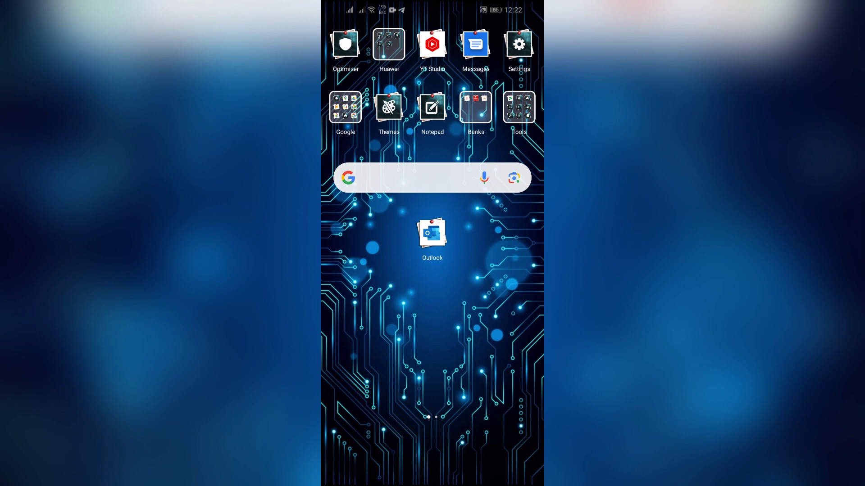
{"action": "left_click_drag", "start_coordinate": [500, 304], "coordinate": [365, 304]}
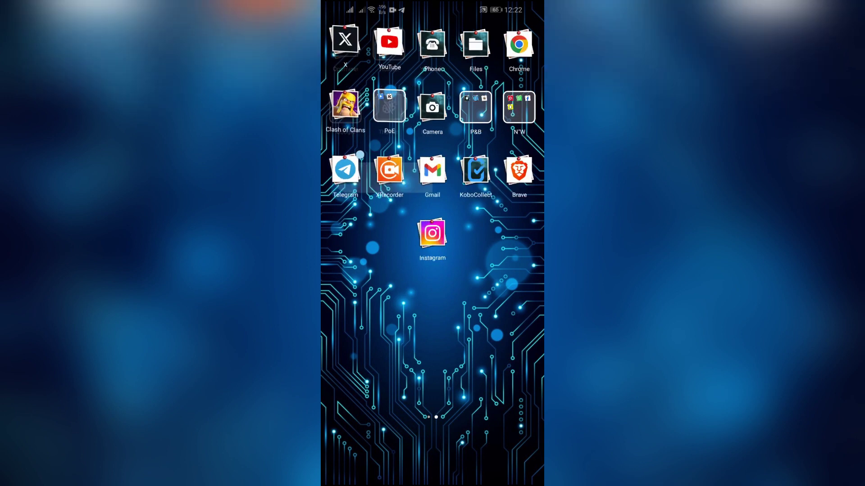